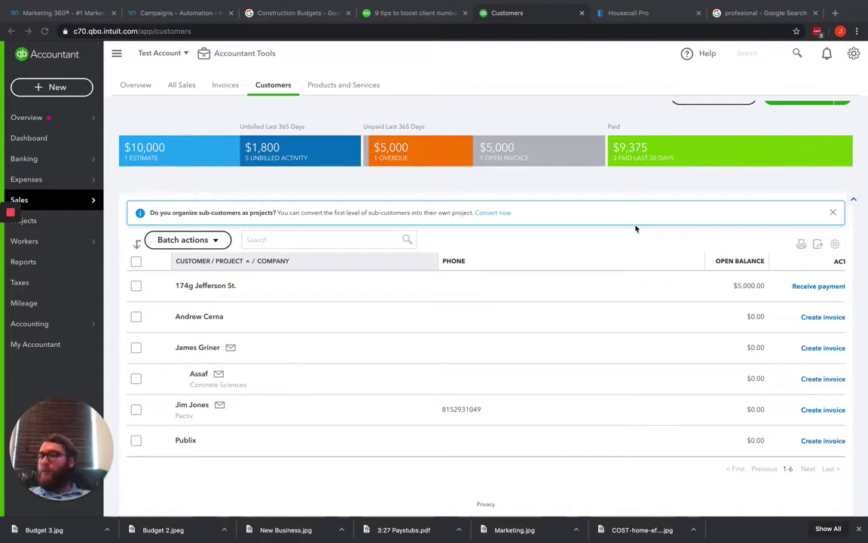
scroll(609, 208, "down", 1)
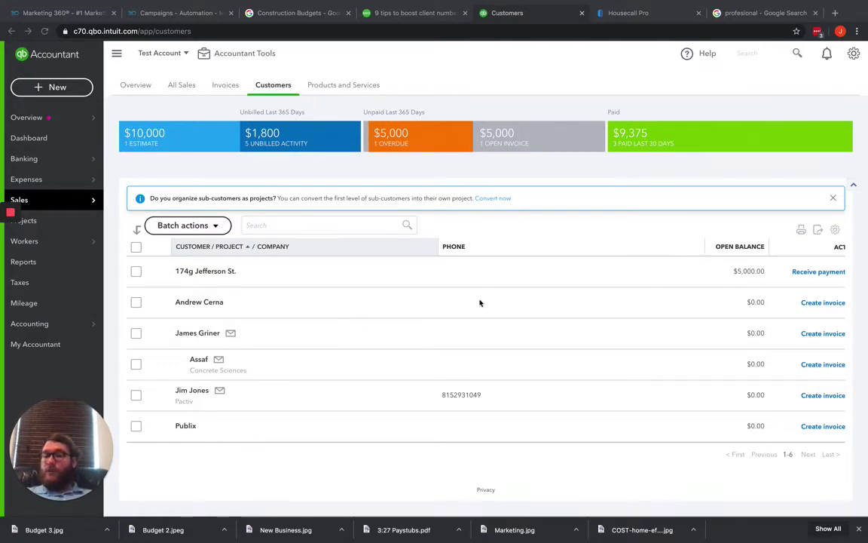
scroll(480, 301, "up", 3)
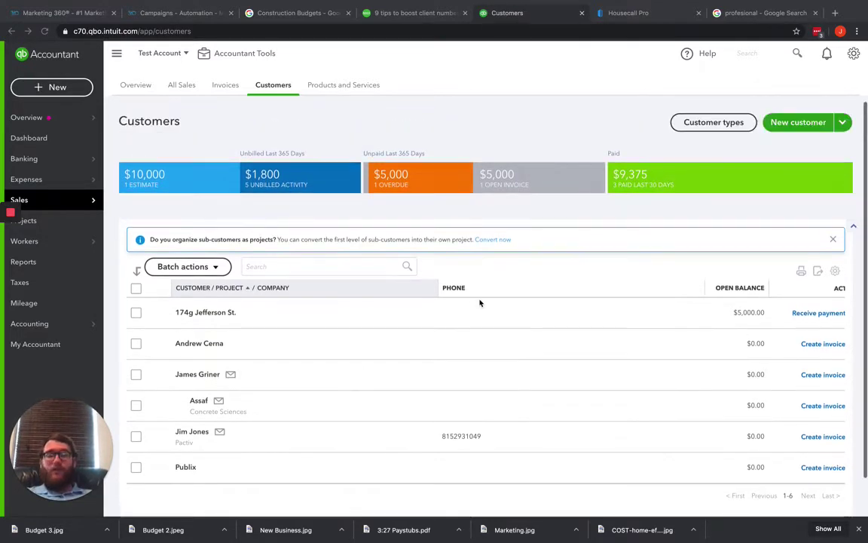
left_click(793, 123)
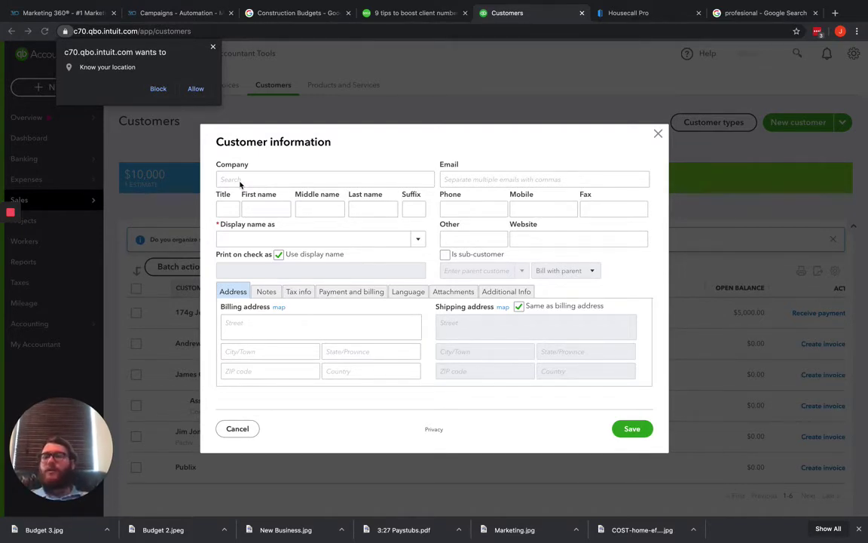
left_click(226, 239)
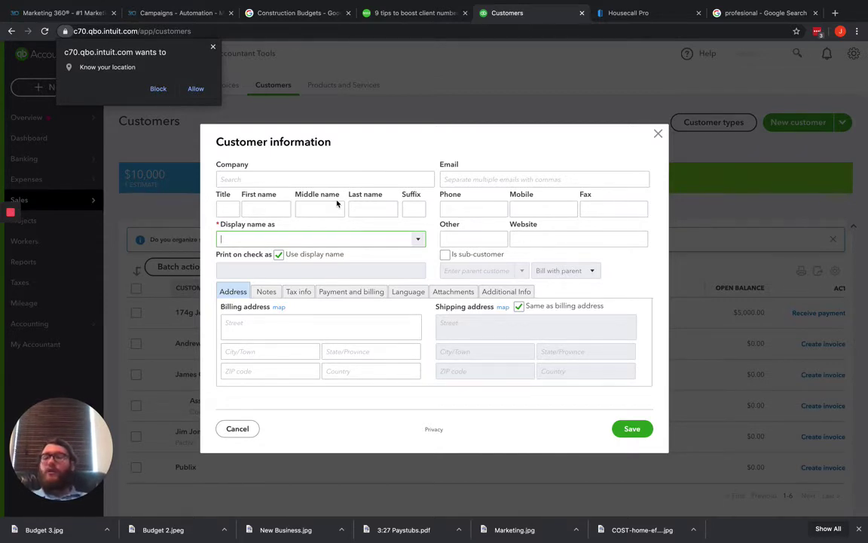
left_click(257, 209)
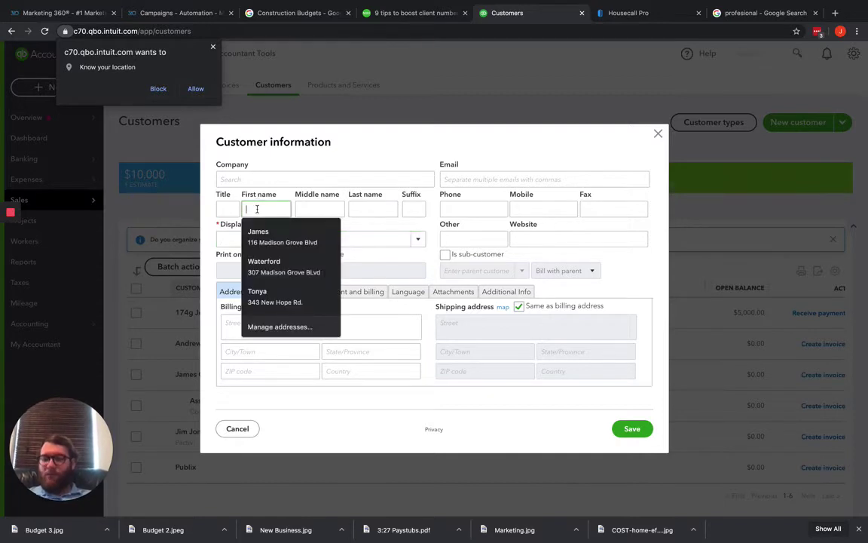
type("James")
key("Tab")
key("Tab")
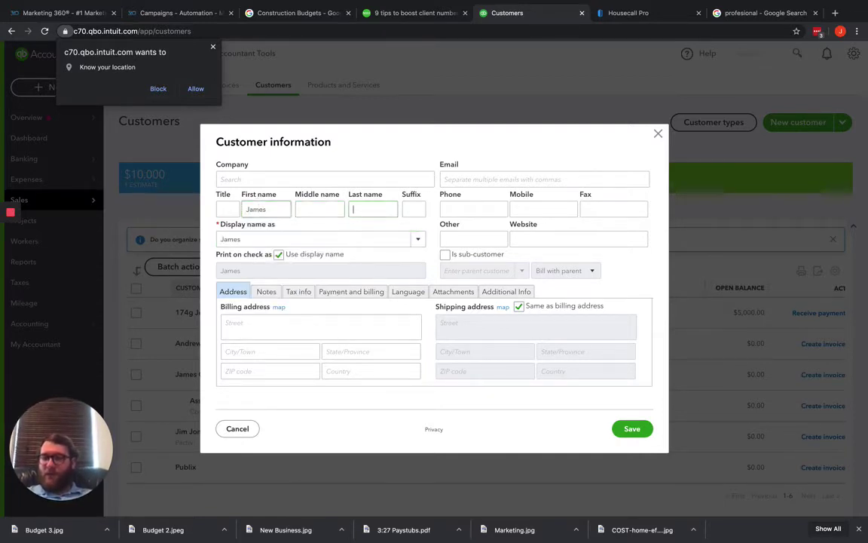
type("Gr")
key("Tab")
key("Tab")
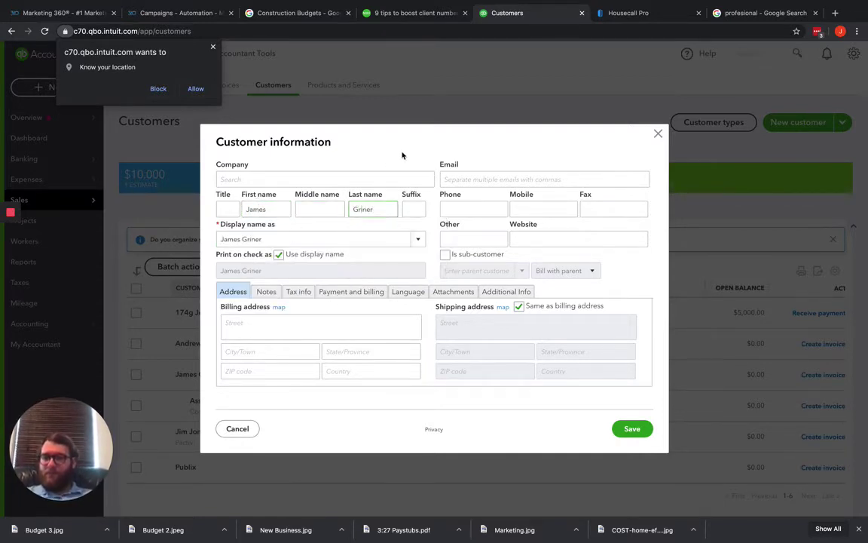
left_click(417, 241)
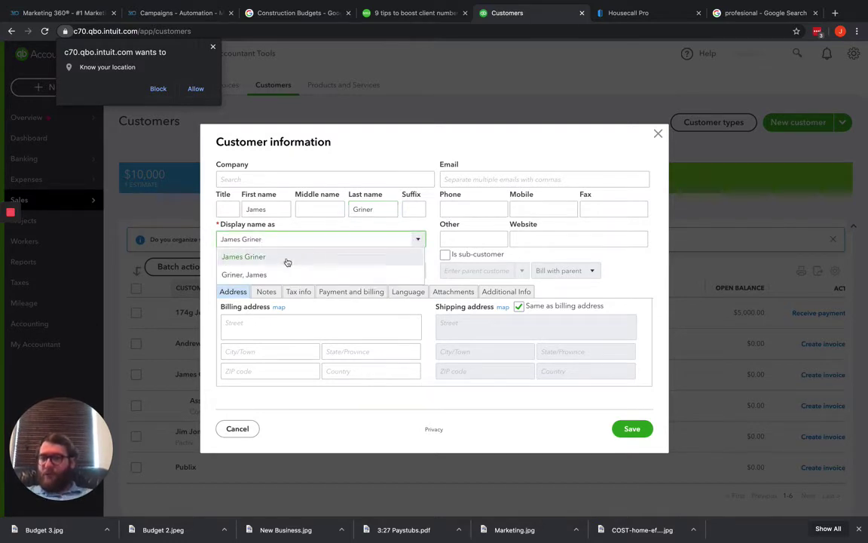
left_click(248, 276)
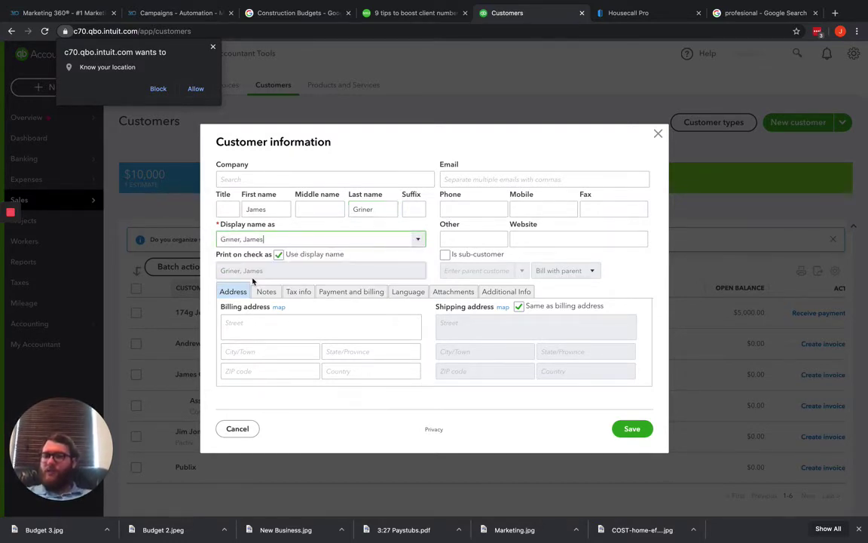
left_click(626, 428)
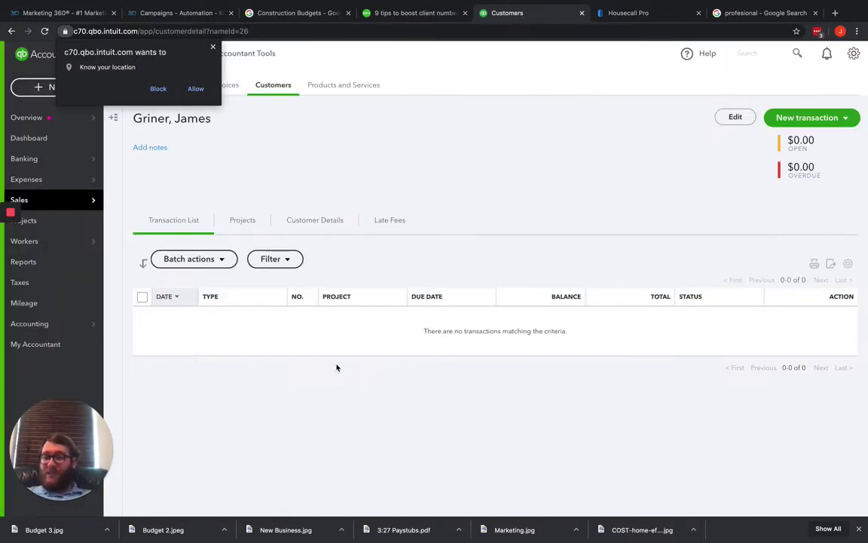
mouse_move(86, 202)
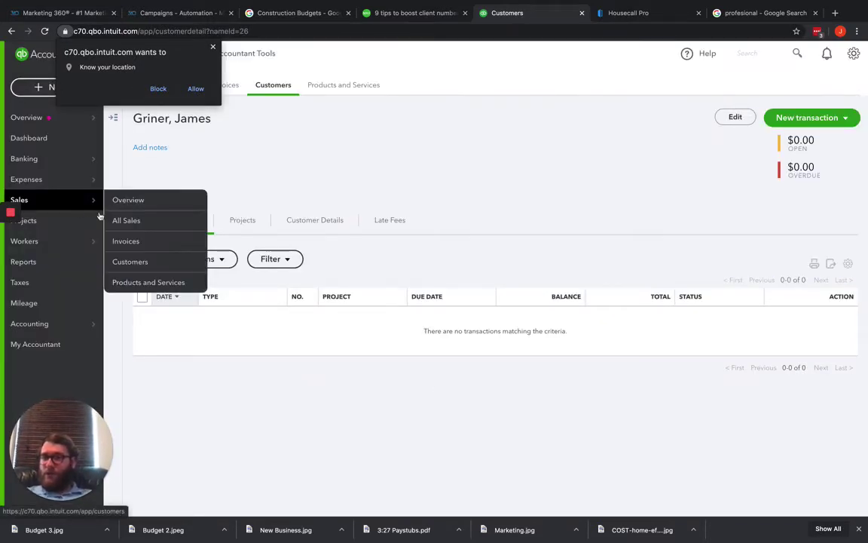
left_click(121, 261)
scroll(377, 279, "down", 2)
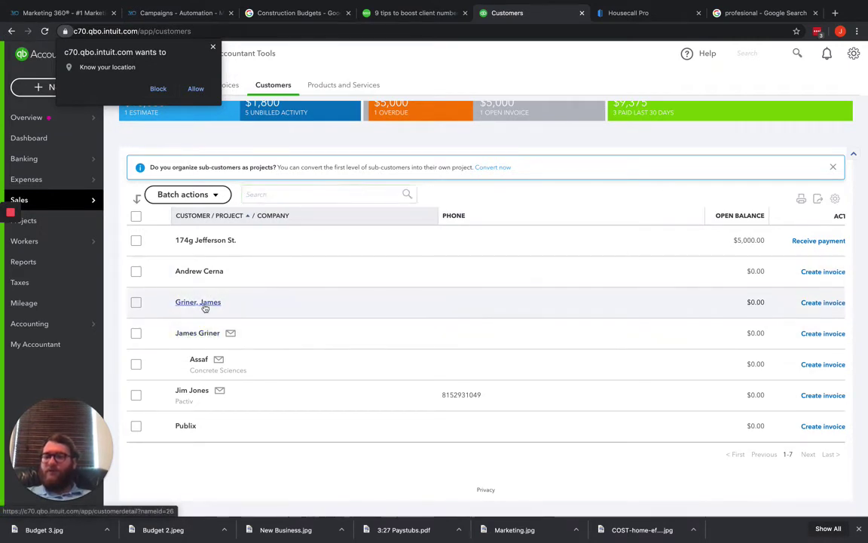
left_click(204, 303)
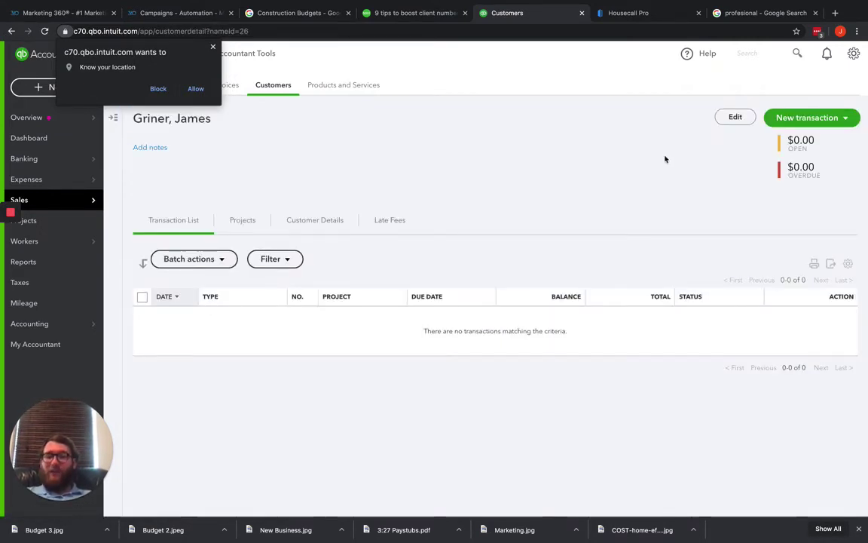
mouse_move(43, 207)
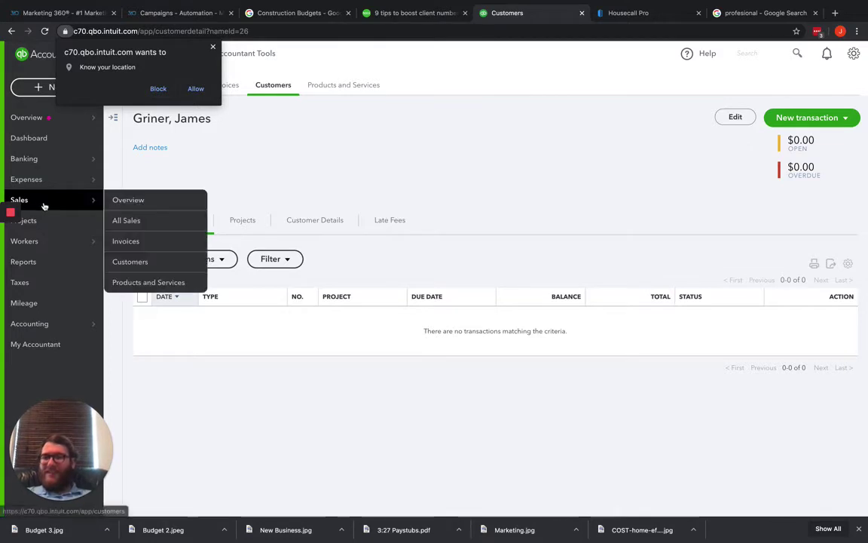
left_click(167, 264)
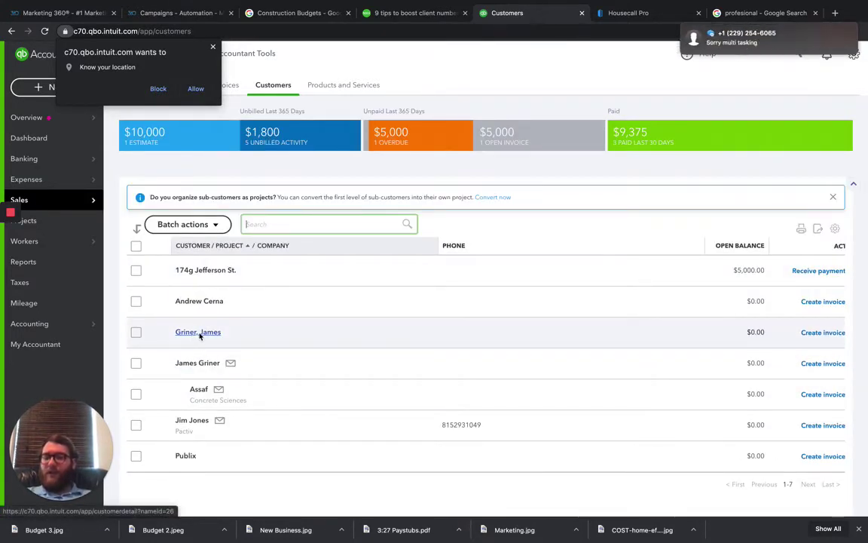
left_click(199, 334)
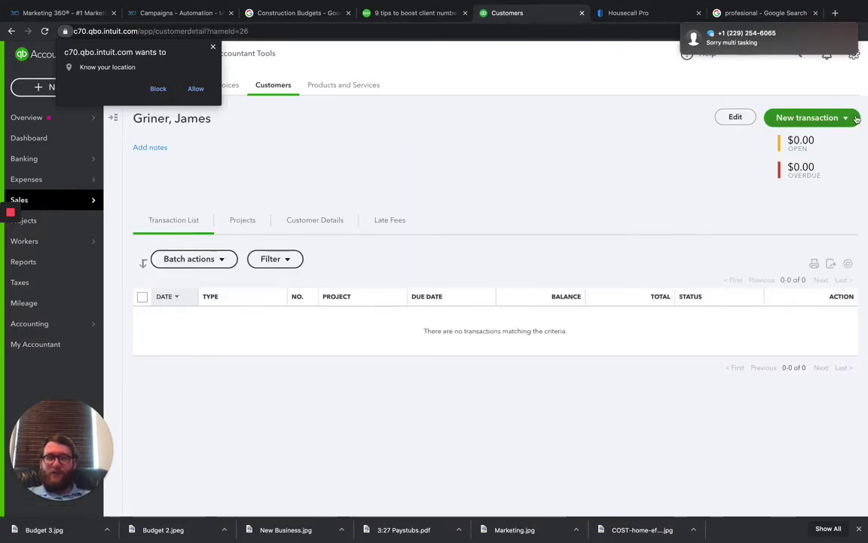
left_click(731, 118)
left_click(213, 47)
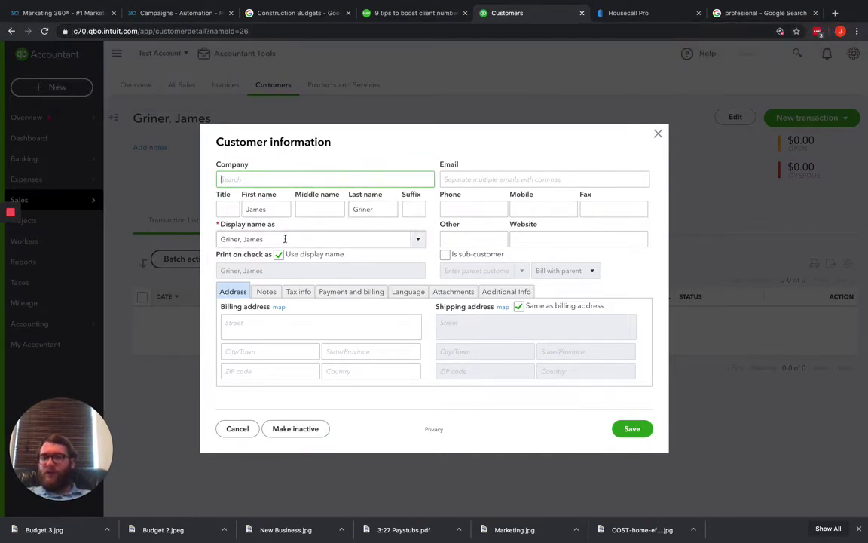
left_click_drag(283, 238, 207, 241)
left_click(417, 240)
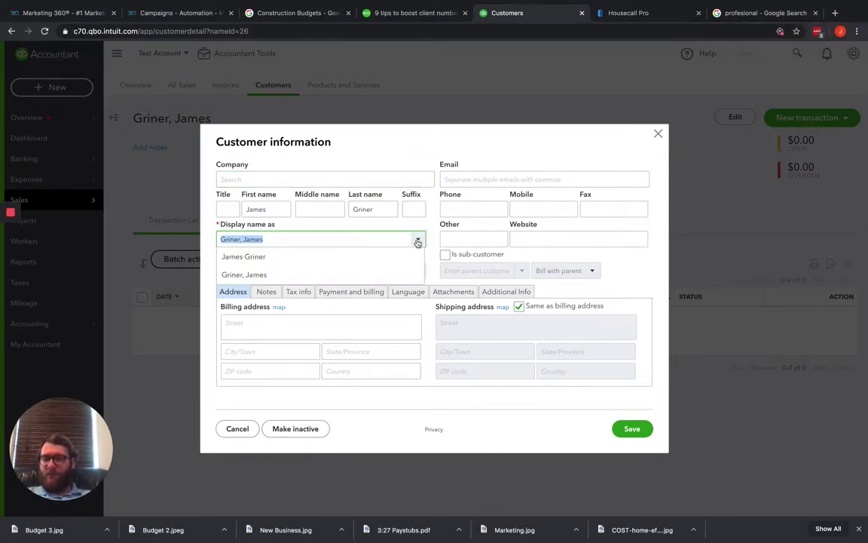
left_click(335, 258)
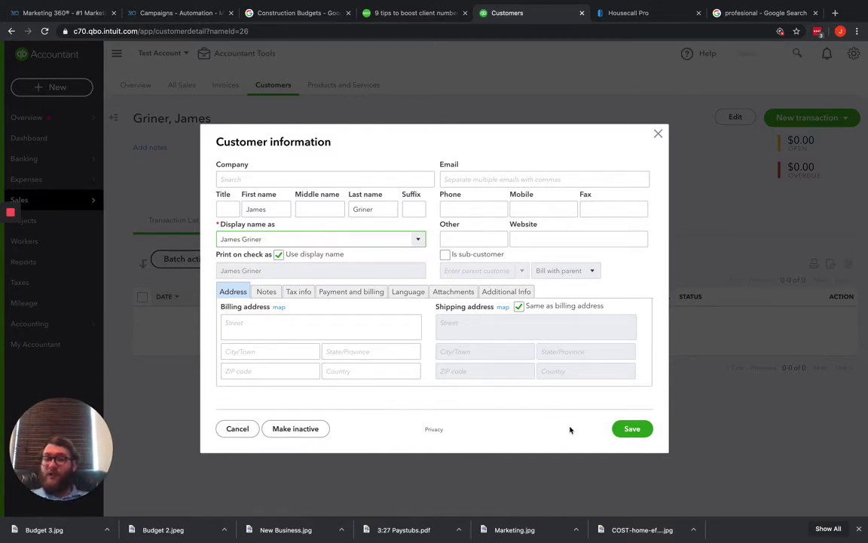
left_click(625, 430)
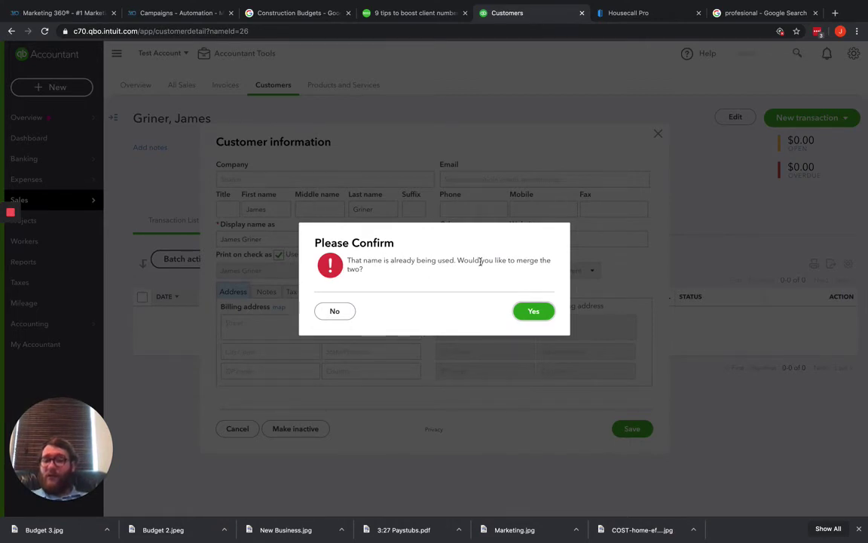
left_click(536, 311)
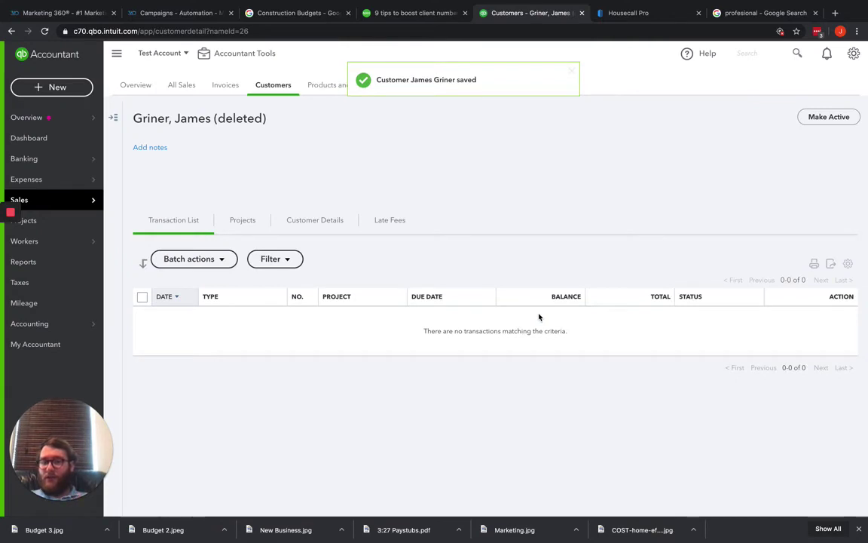
- From the Customers list, open the Concrete Sciences sub-customer's detail page
left_click(272, 89)
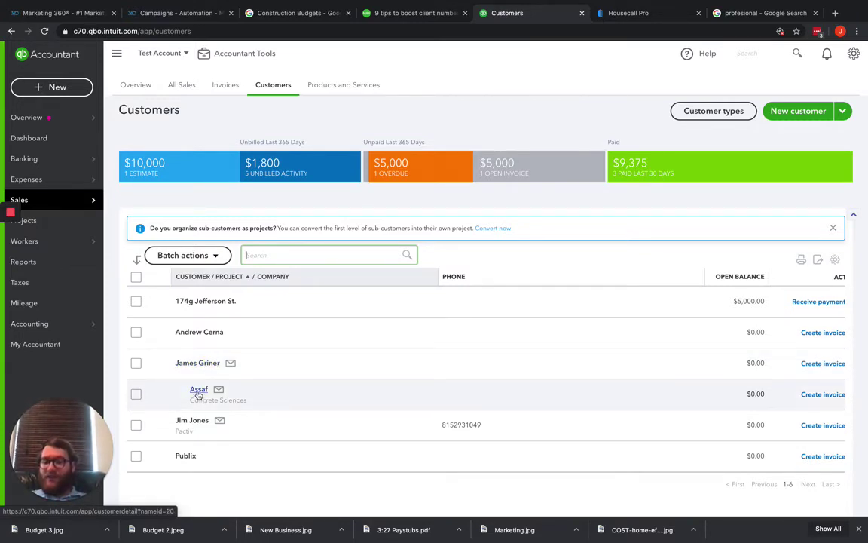
left_click(198, 391)
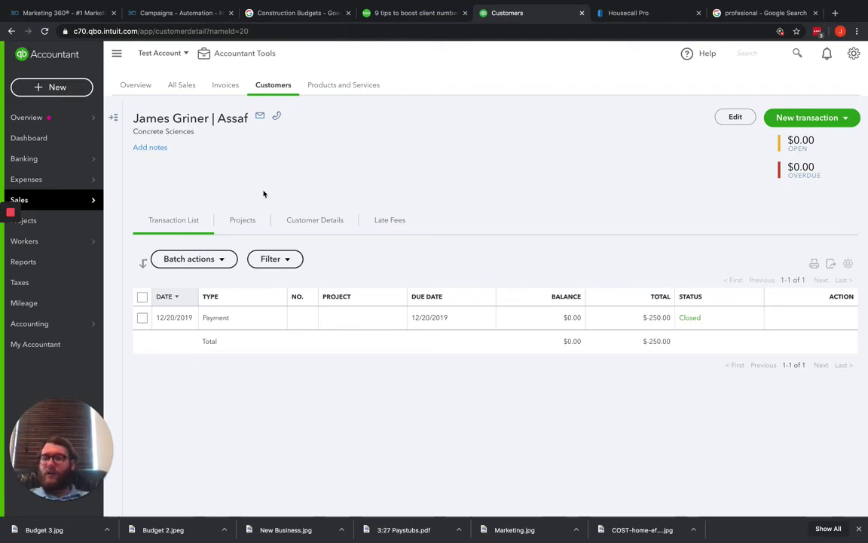
- Go back to the full Customers list
left_click(276, 87)
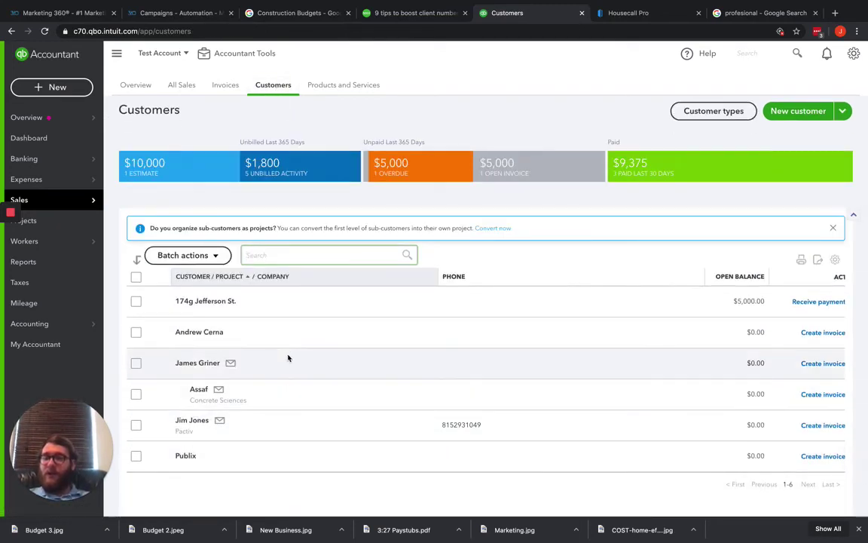
left_click(708, 112)
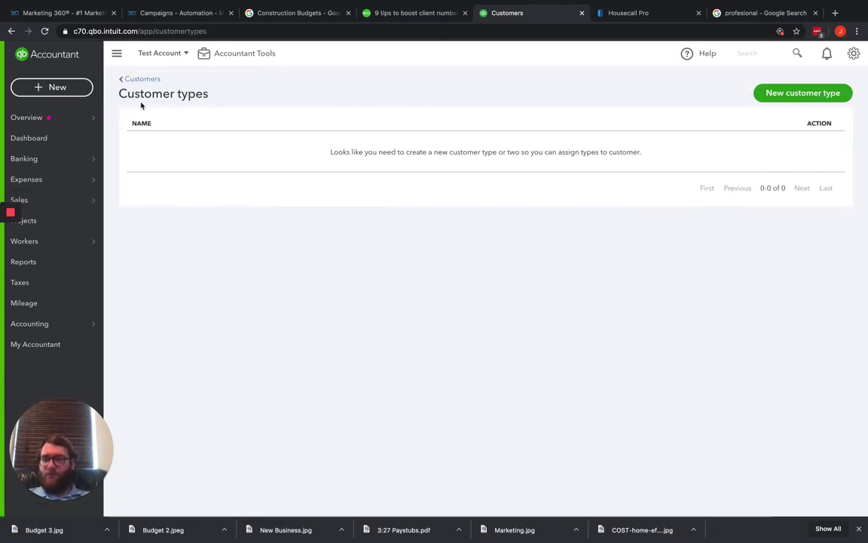
mouse_move(40, 204)
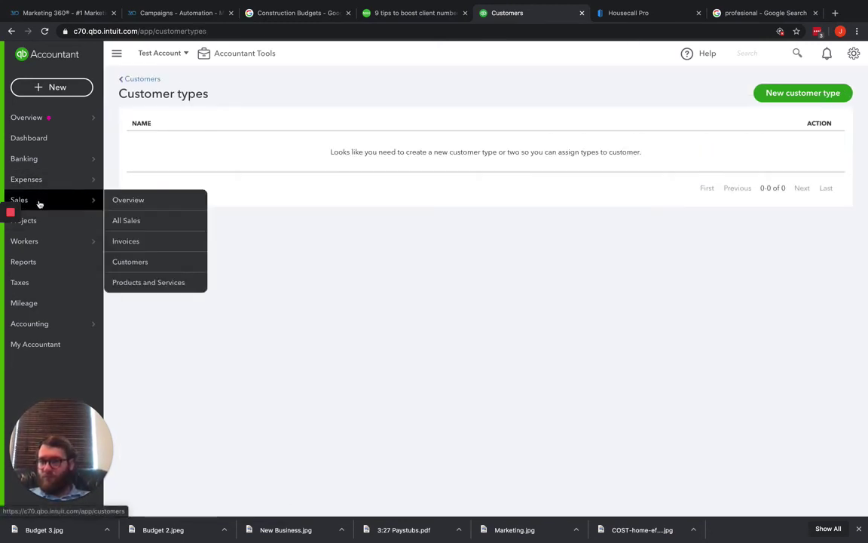
left_click(157, 262)
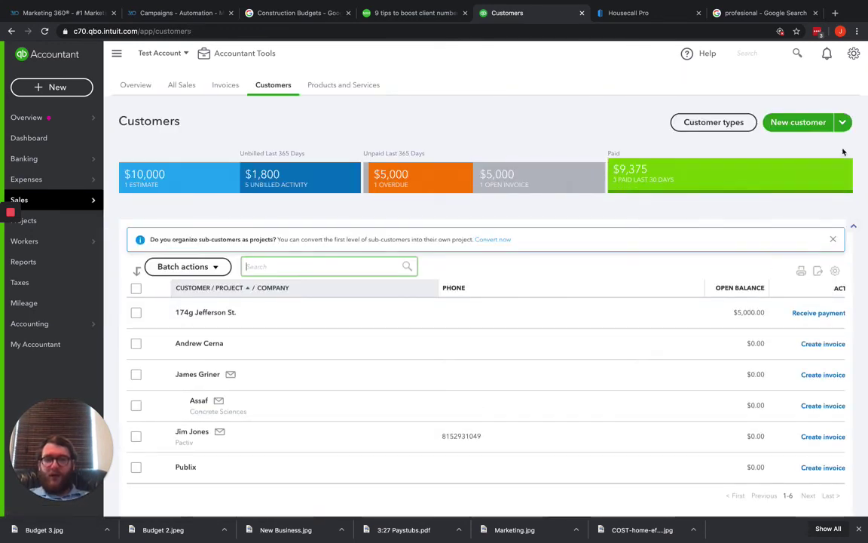
left_click(810, 128)
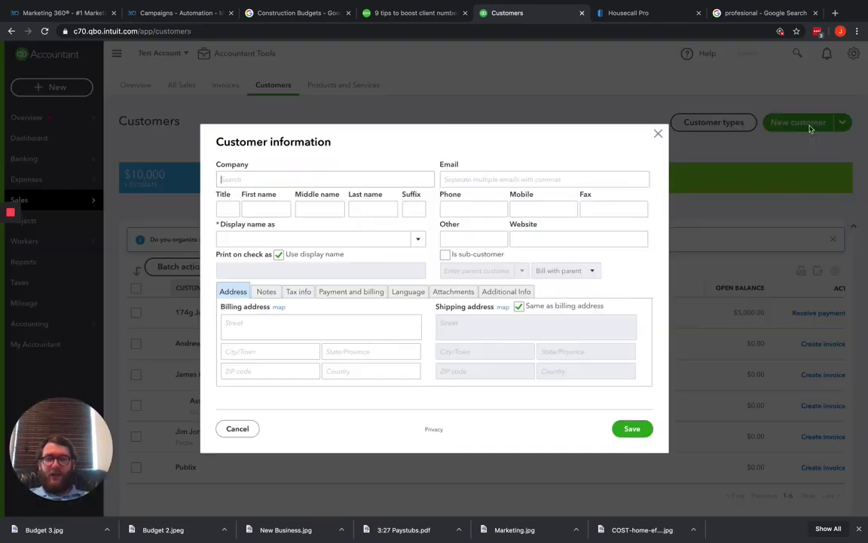
left_click(254, 210)
type("James")
key("Tab")
key("Tab")
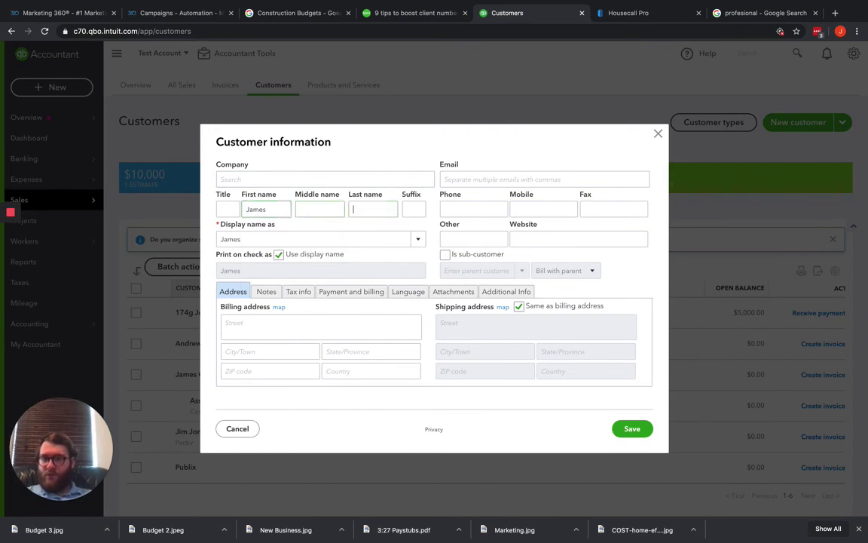
type("Griner")
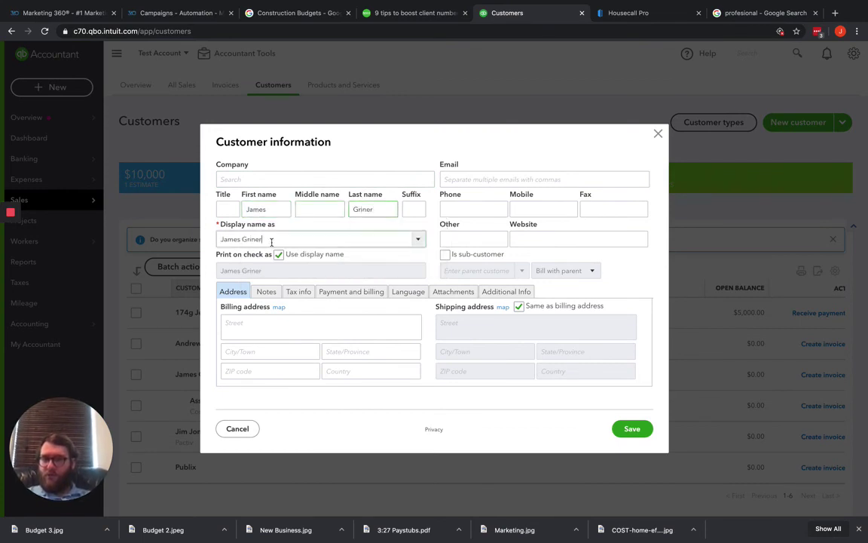
triple_click(271, 239)
left_click(415, 240)
left_click(321, 273)
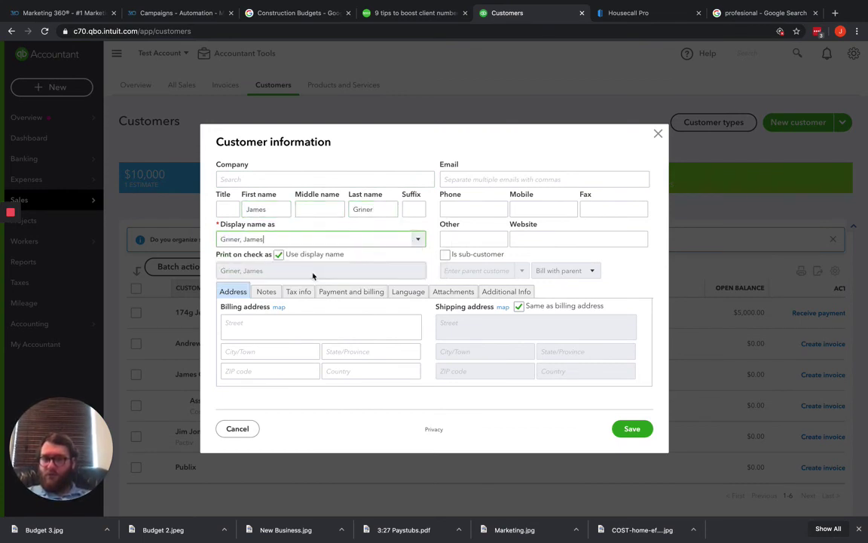
left_click(643, 433)
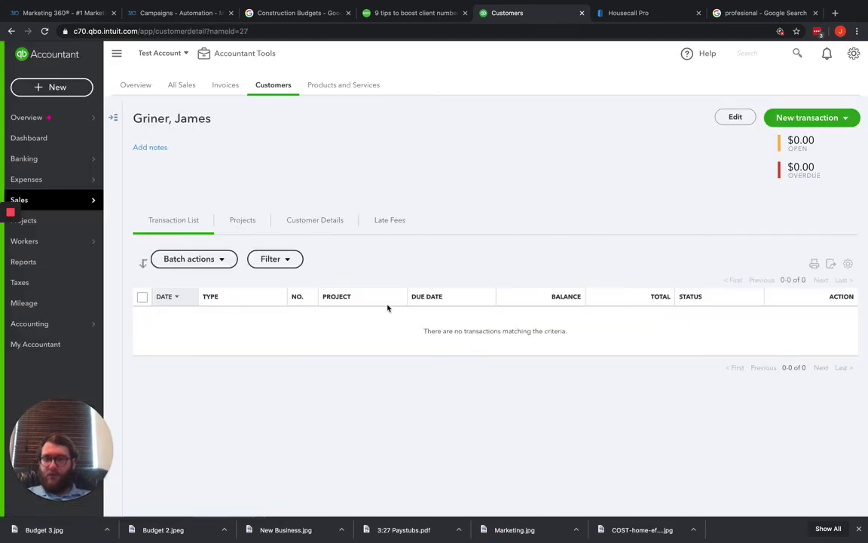
left_click(735, 117)
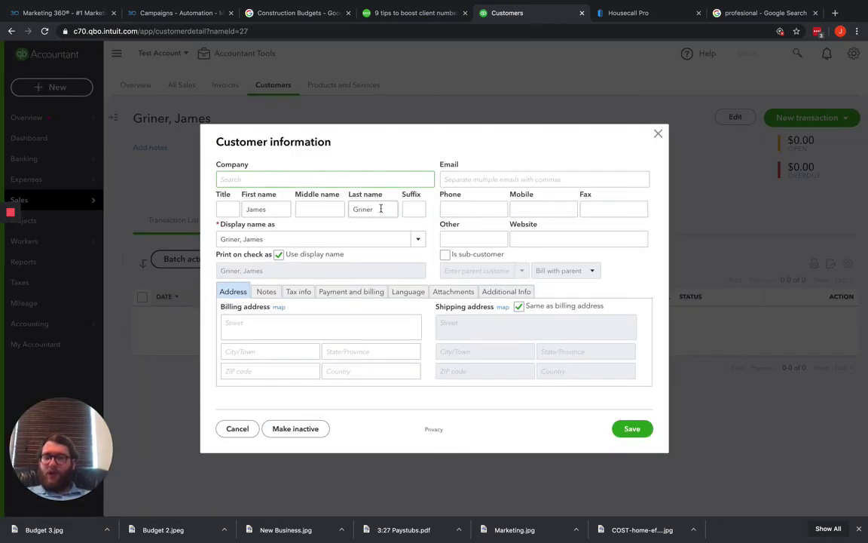
left_click(420, 240)
left_click(241, 255)
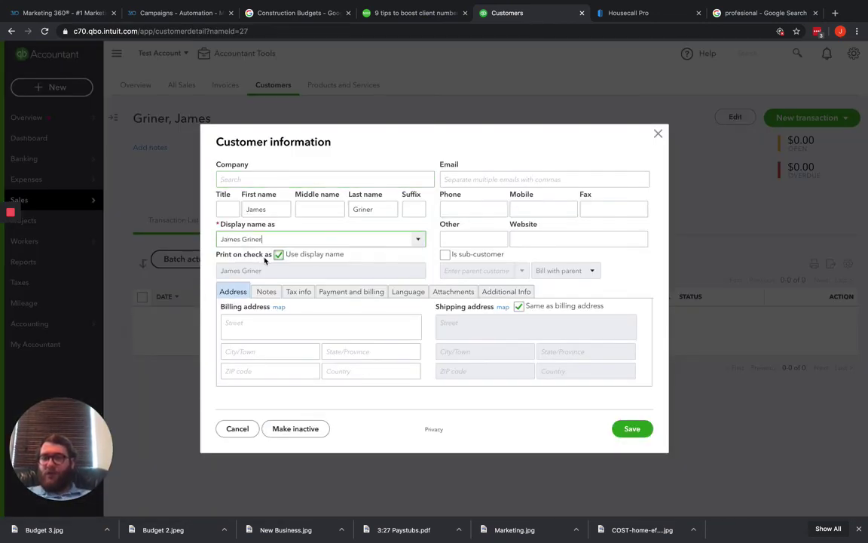
left_click(631, 427)
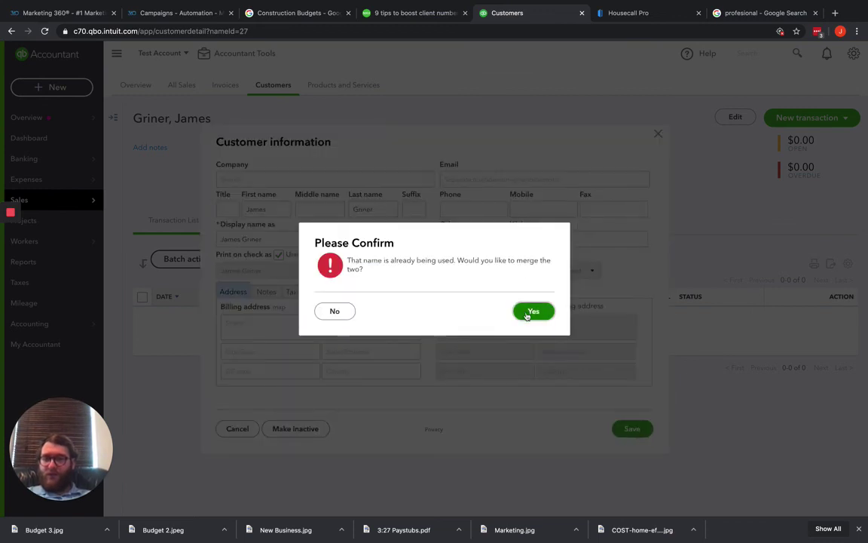
left_click(526, 312)
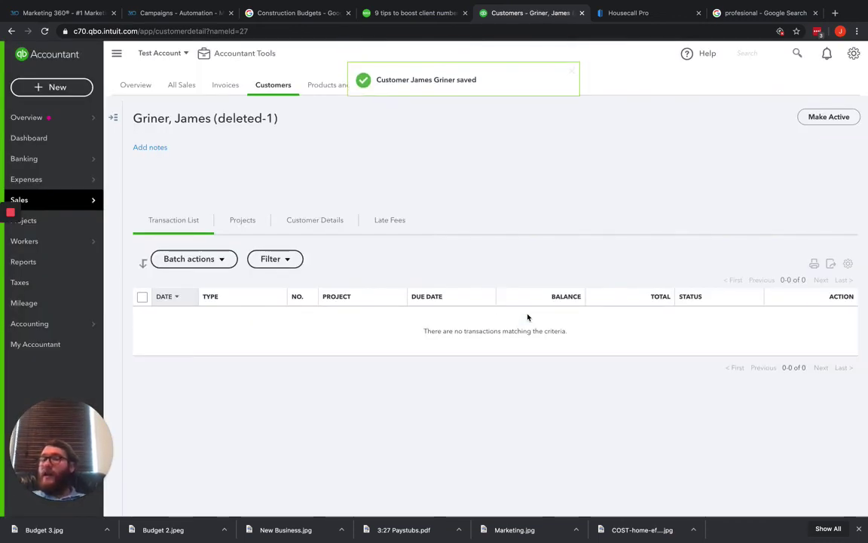